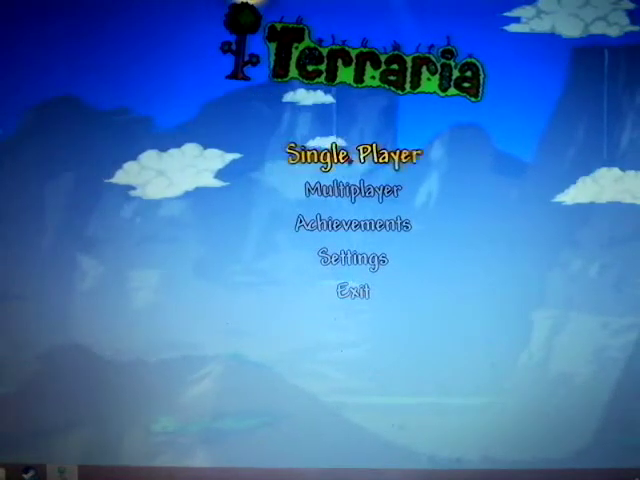
Step: Choose Single Player on the title screen to list the three saved characters
left_click(353, 153)
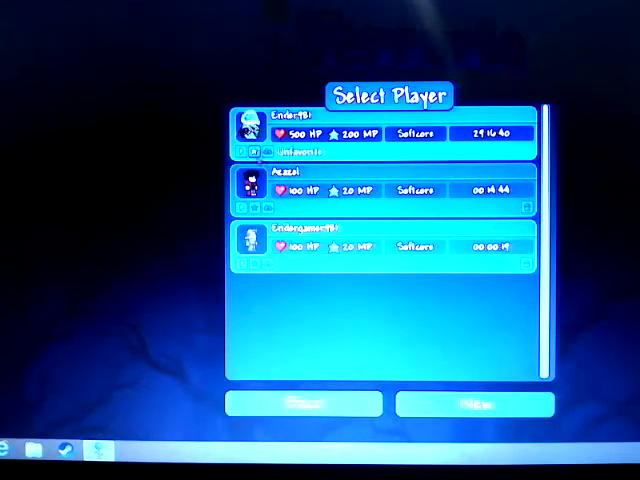
Step: Play the first saved character in the Select Player list
left_click(241, 152)
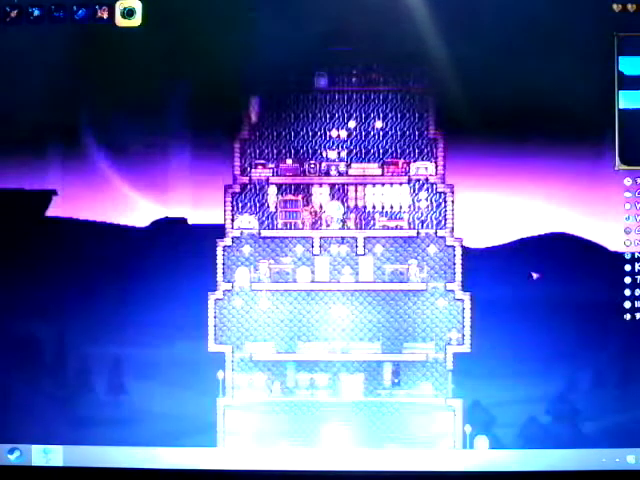
Step: Walk back to the tower house and open the in-game Settings Menu from the inventory
key("a")
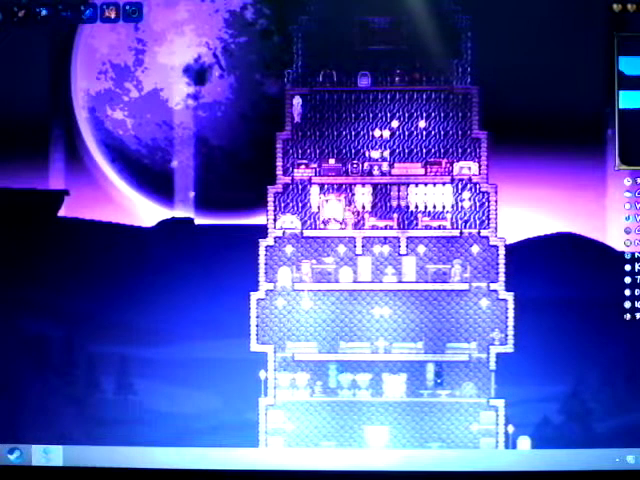
key("Escape")
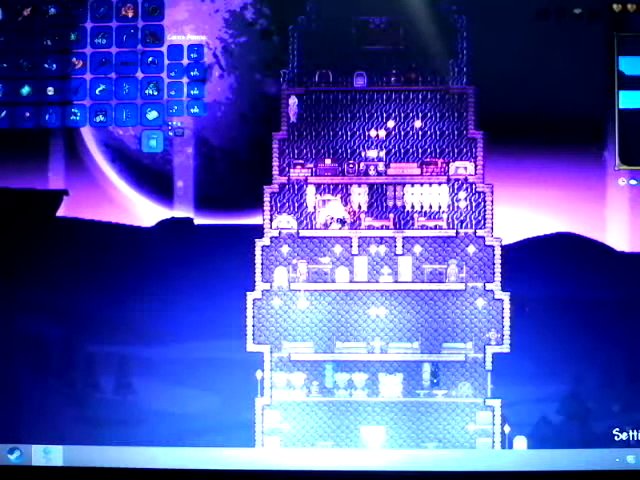
left_click(625, 435)
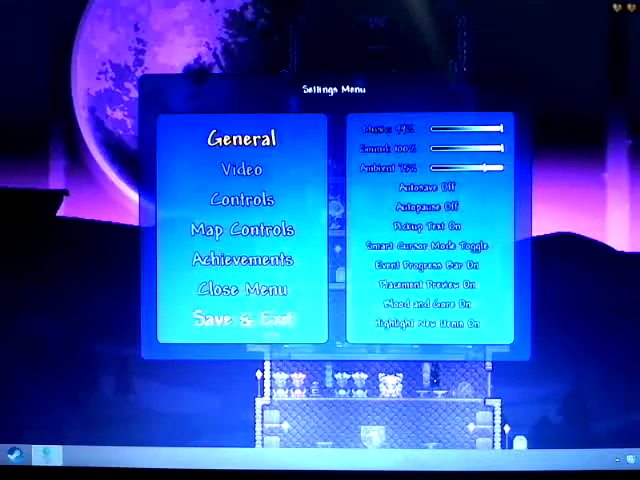
Step: Choose Save & Exit in the Settings Menu to save the map data
left_click(243, 320)
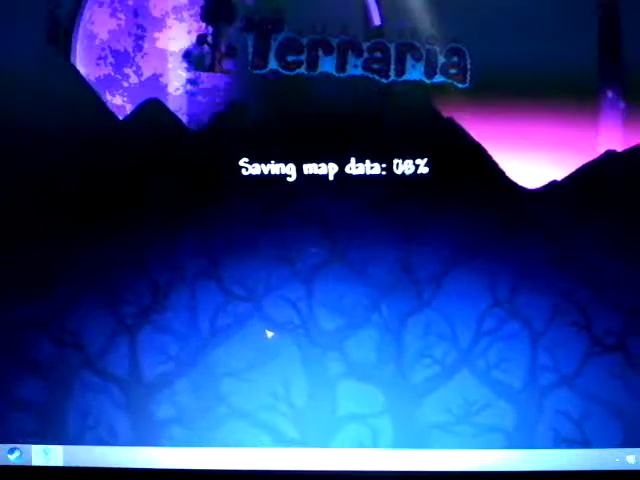